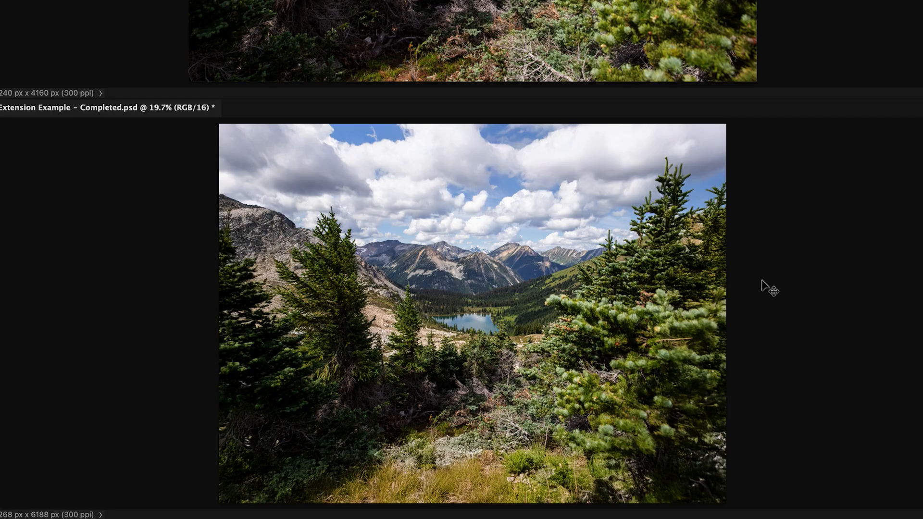
- Inspect the completed example document up close at 100% and 200% zoom, including its layers
key("ctrl+1")
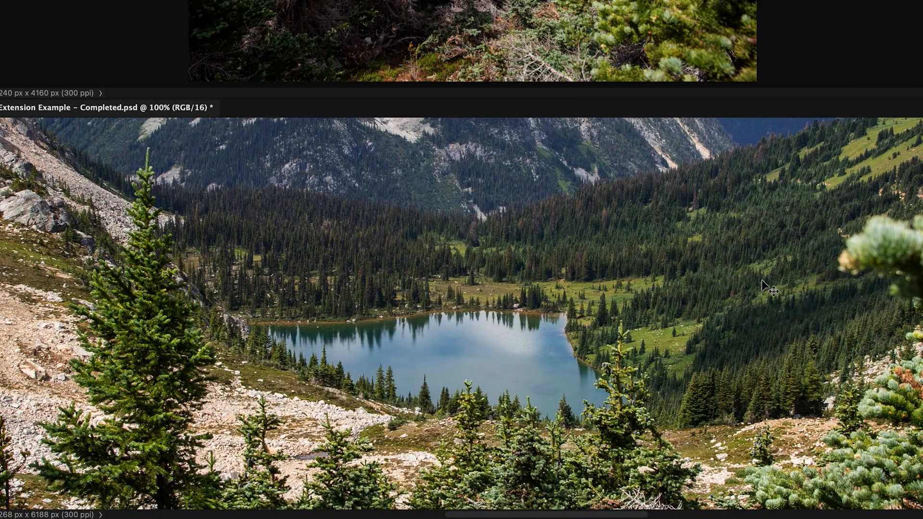
key("ctrl+plus")
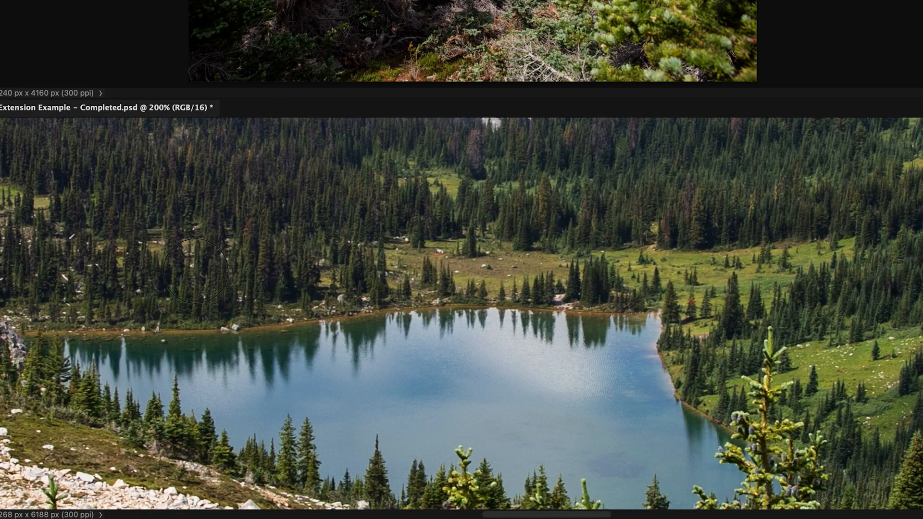
scroll(196, 270, "left", 15)
scroll(223, 281, "left", 20)
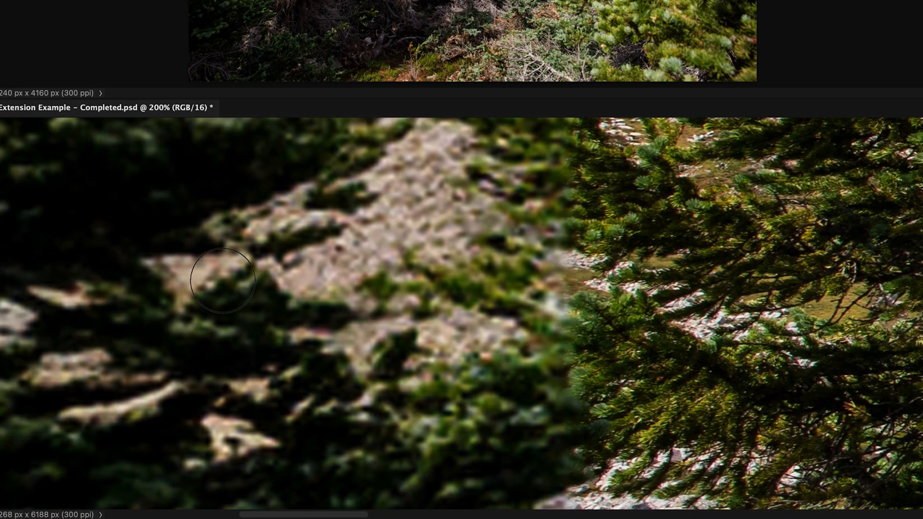
scroll(222, 281, "left", 1)
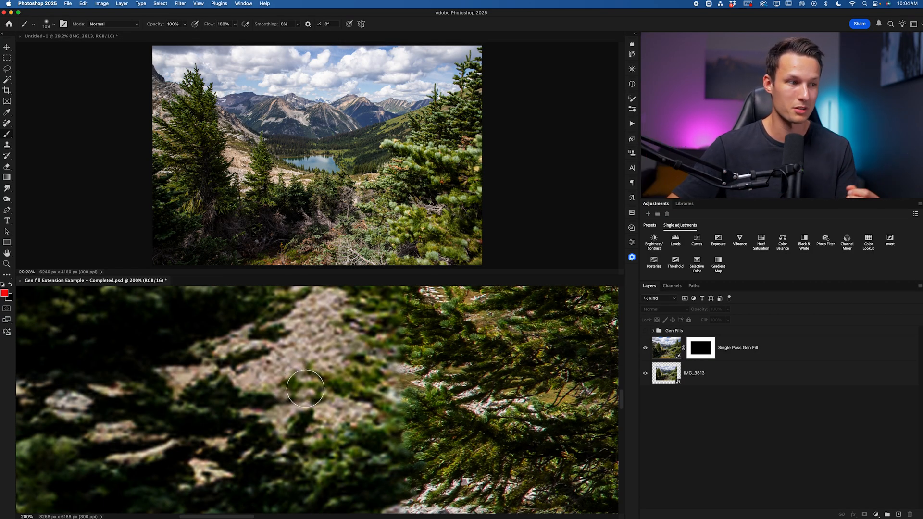
left_click(645, 348)
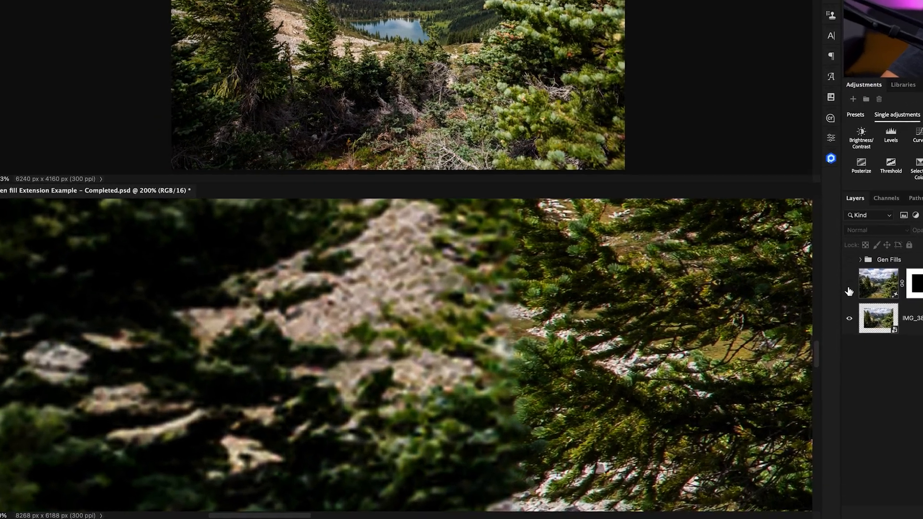
left_click(849, 259)
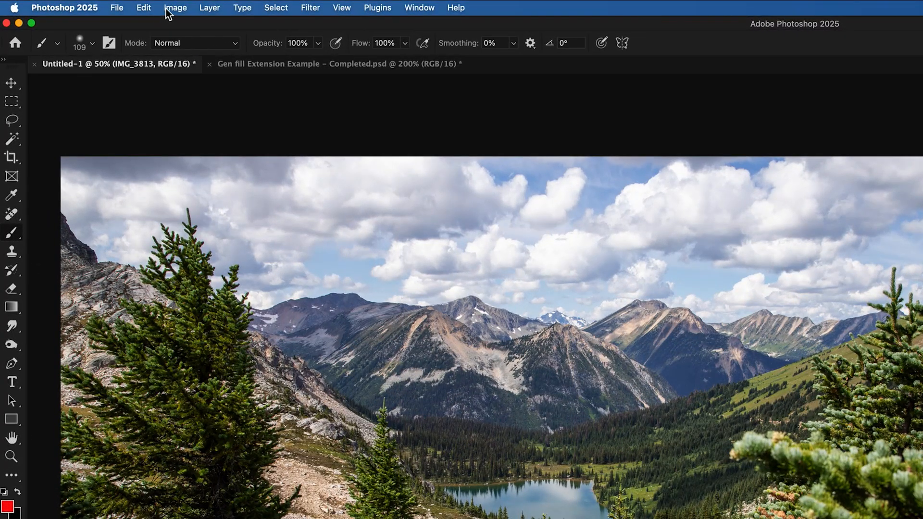
- Open Canvas Size and enter a relative increase of 1014 pixels for both width and height
left_click(166, 10)
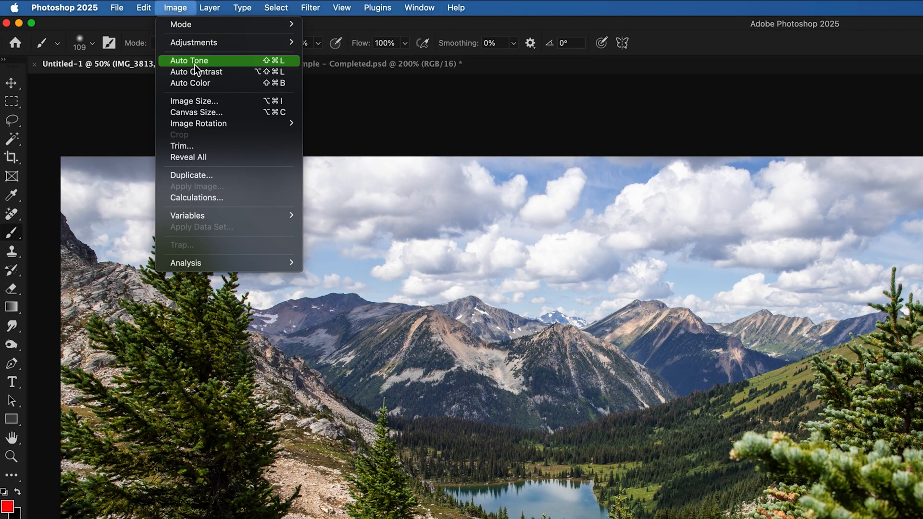
left_click(207, 111)
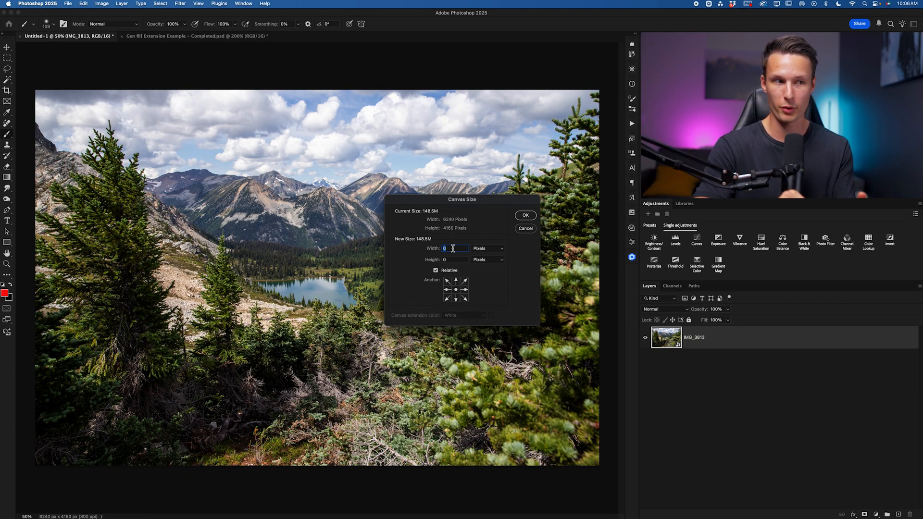
left_click(436, 270)
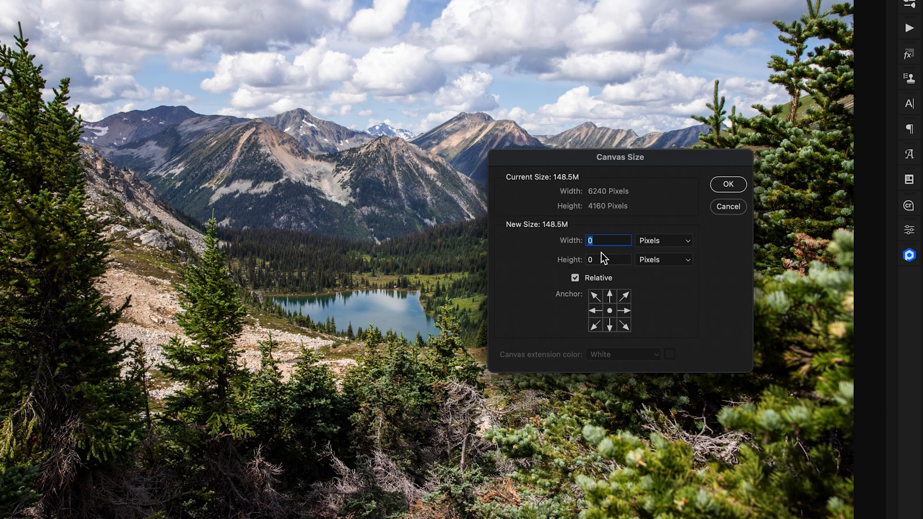
left_click(575, 278)
left_click(596, 277)
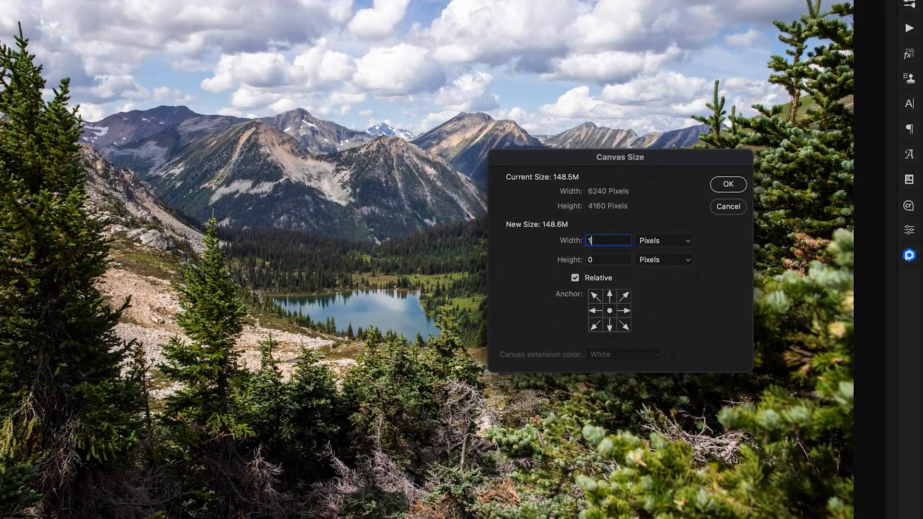
type("1014")
key("BackSpace")
key("BackSpace")
type("04")
key("BackSpace")
key("BackSpace")
type("14")
key("Tab")
type("1014")
- Anchor the canvas at the top-right corner and apply the canvas extension
left_click(624, 297)
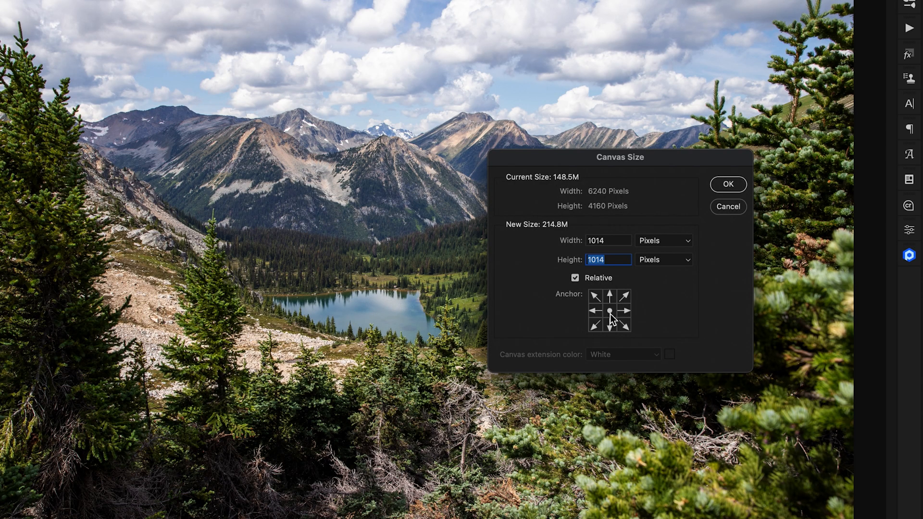
left_click(626, 296)
left_click(727, 184)
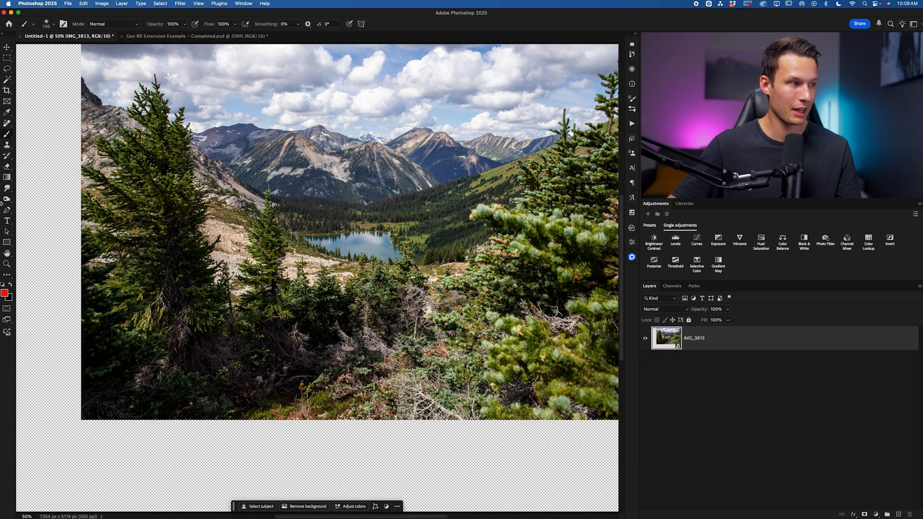
- Set the Rectangular Marquee to Fixed Size 1024 × 1024 px and place a selection at the extended canvas's top-left corner
scroll(64, 206, "left", 3)
scroll(84, 212, "up", 4)
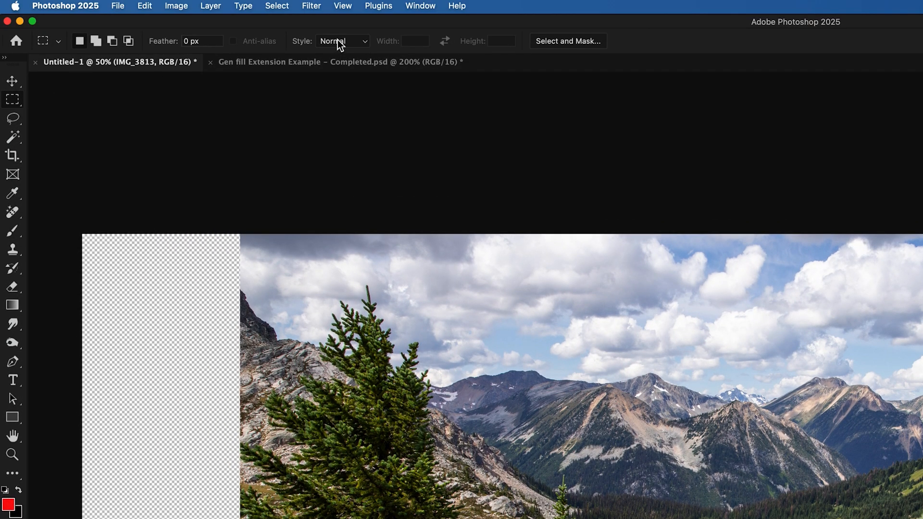
left_click(337, 40)
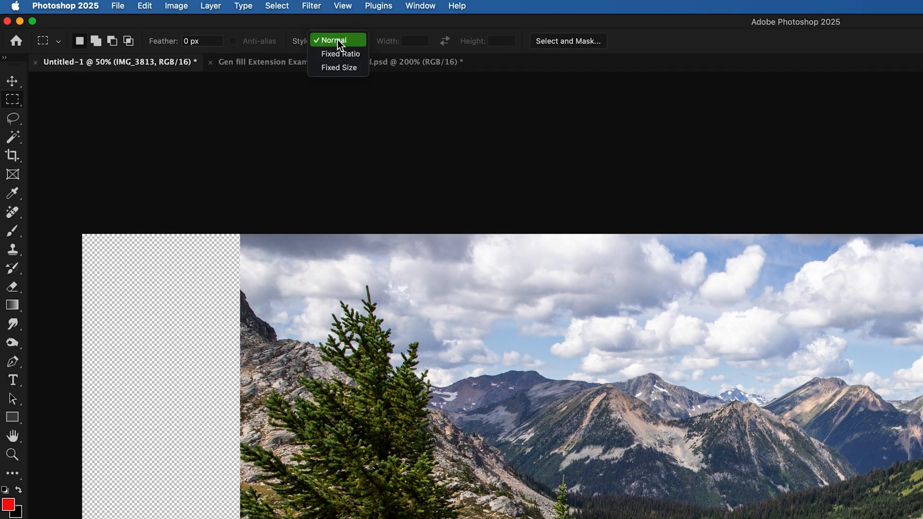
left_click(342, 68)
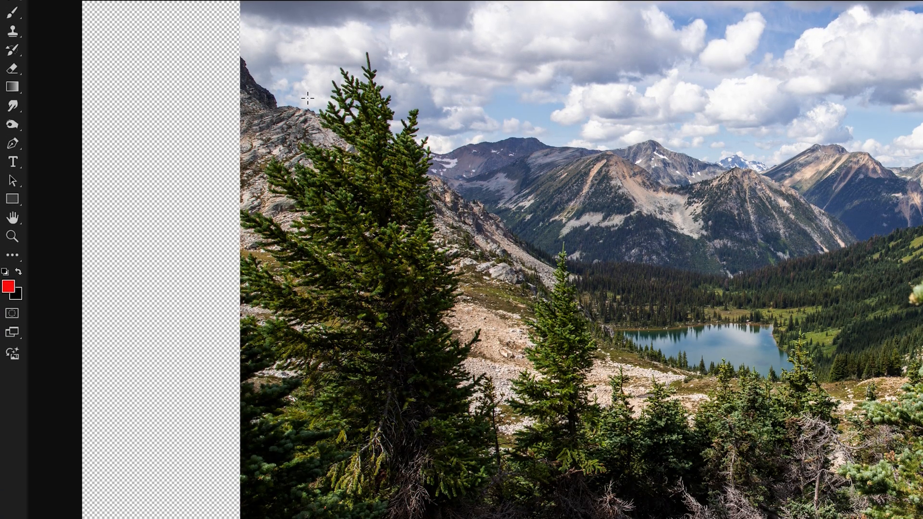
left_click_drag(286, 86, 97, 30)
left_click_drag(97, 70, 80, 42)
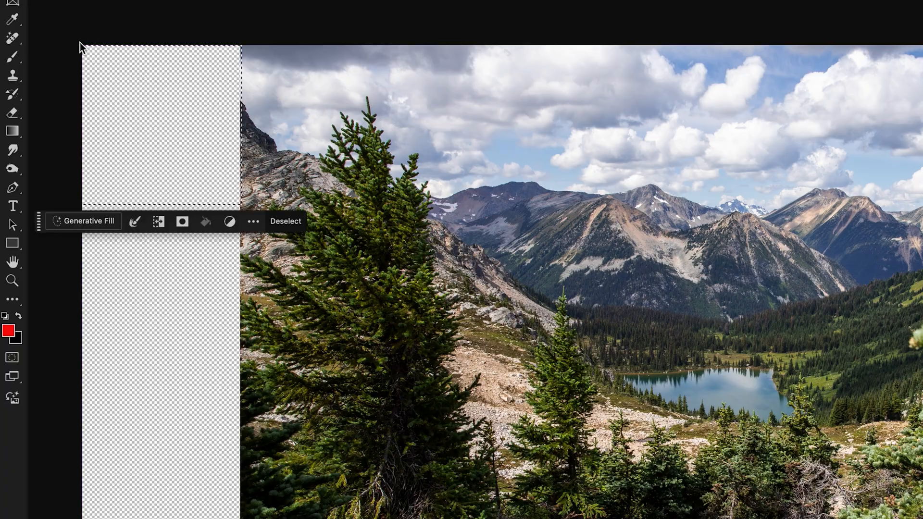
- Run Generative Fill on the top-left selection with an empty prompt
key("super+plus")
key("super+plus")
key("super+plus")
scroll(641, 297, "left", 15)
scroll(641, 297, "up", 5)
scroll(641, 297, "left", 10)
scroll(642, 297, "up", 3)
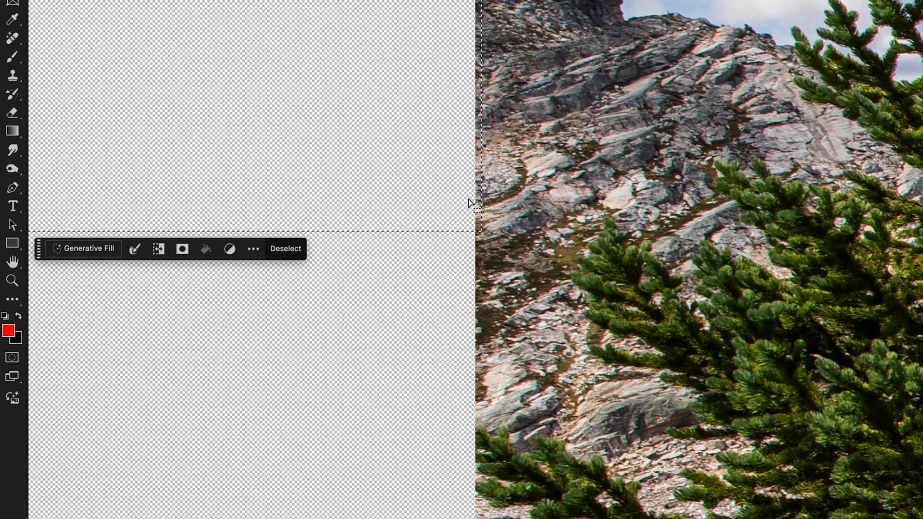
scroll(471, 202, "left", 10)
scroll(471, 202, "up", 1)
scroll(404, 112, "up", 5)
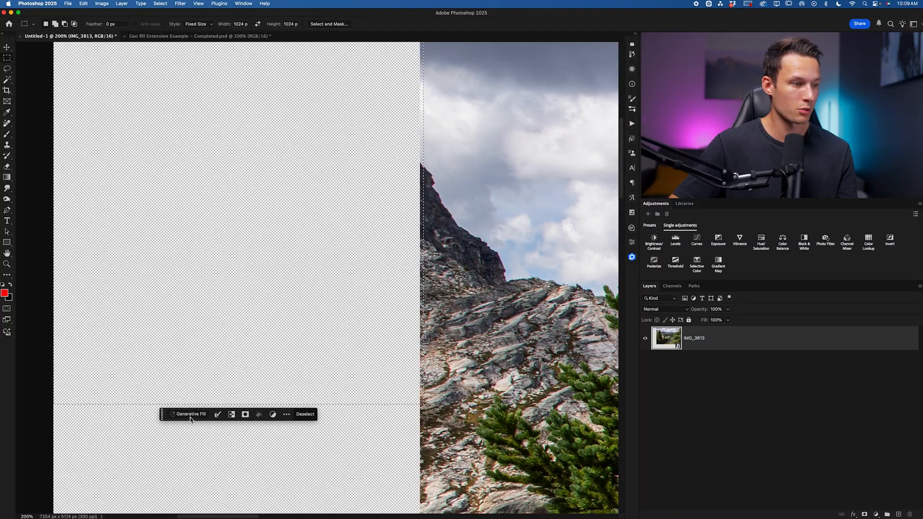
left_click(191, 416)
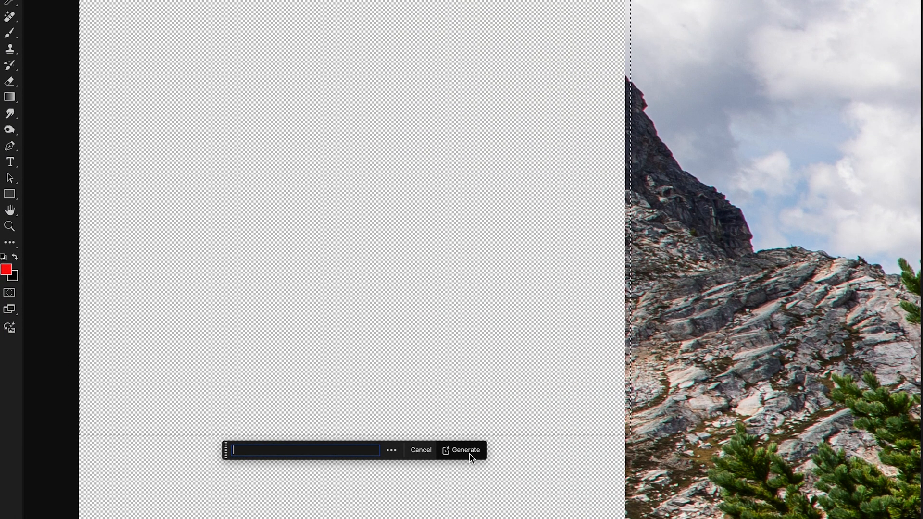
left_click(466, 450)
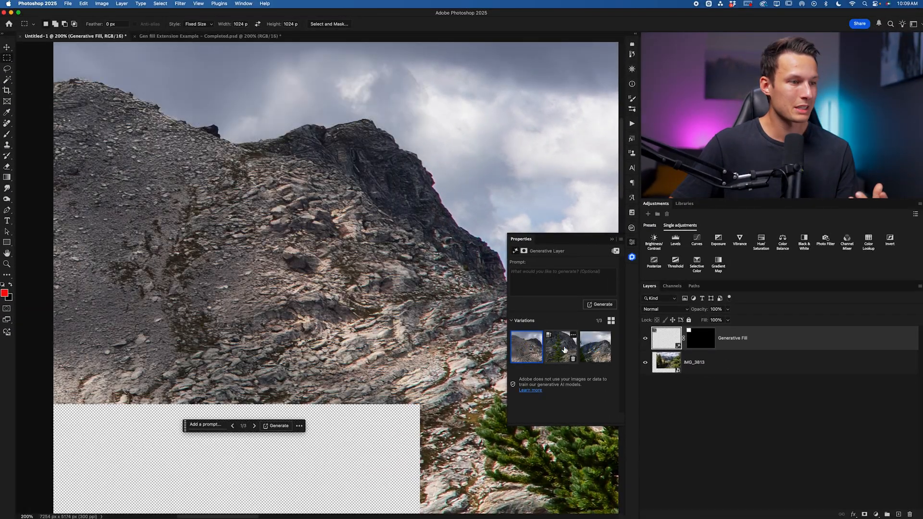
- Compare the three generated variations and keep the first one
left_click(563, 349)
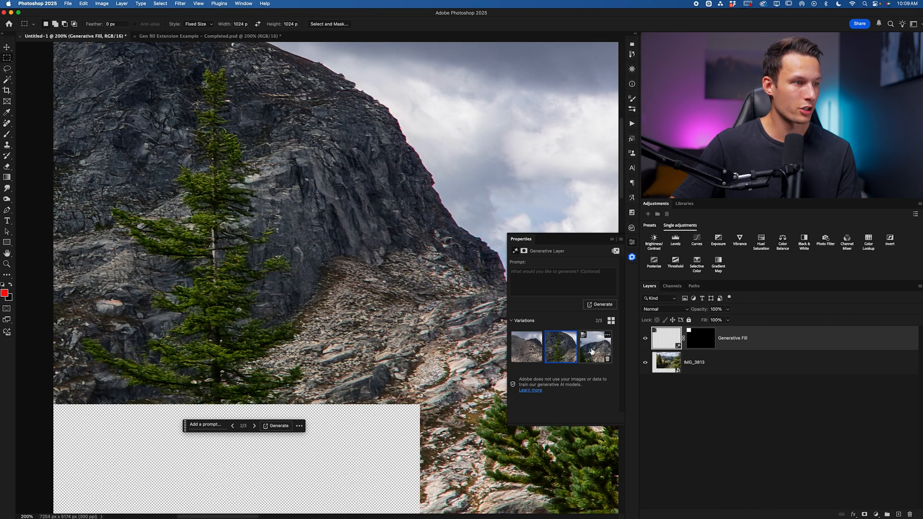
left_click(596, 347)
left_click(538, 351)
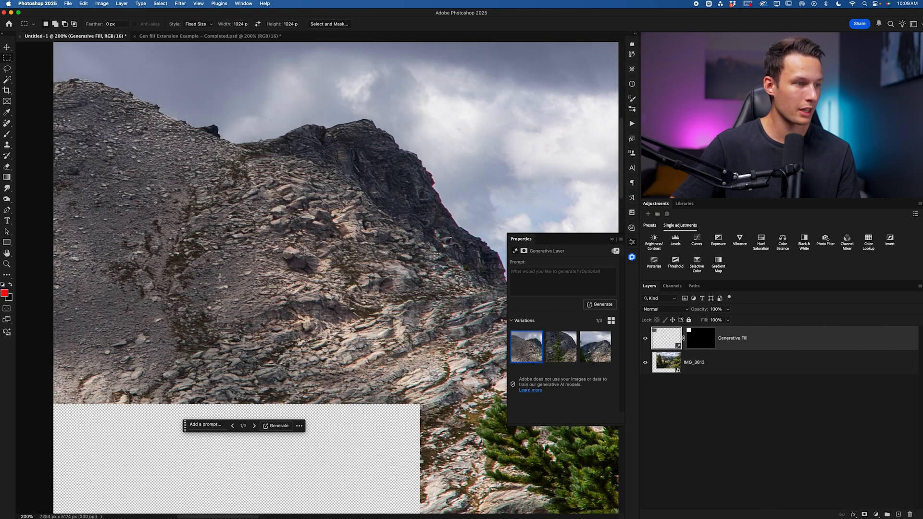
- Move the fixed selection just below the first fill and run Generative Fill again without a prompt
scroll(227, 277, "down", 5)
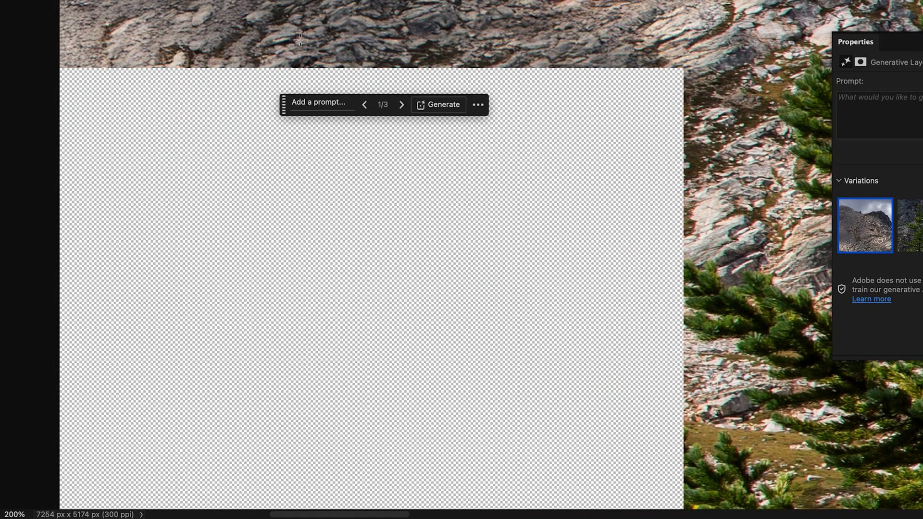
left_click_drag(59, 64, 60, 65)
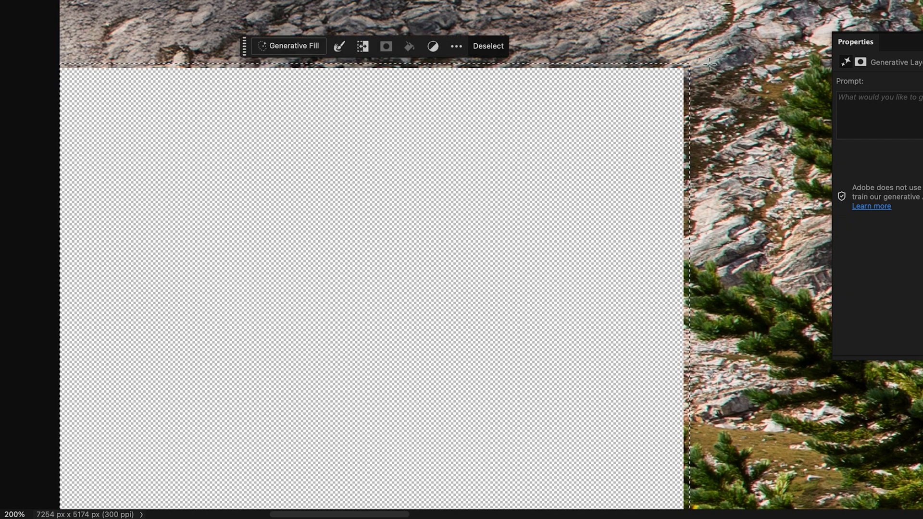
scroll(637, 241, "down", 5)
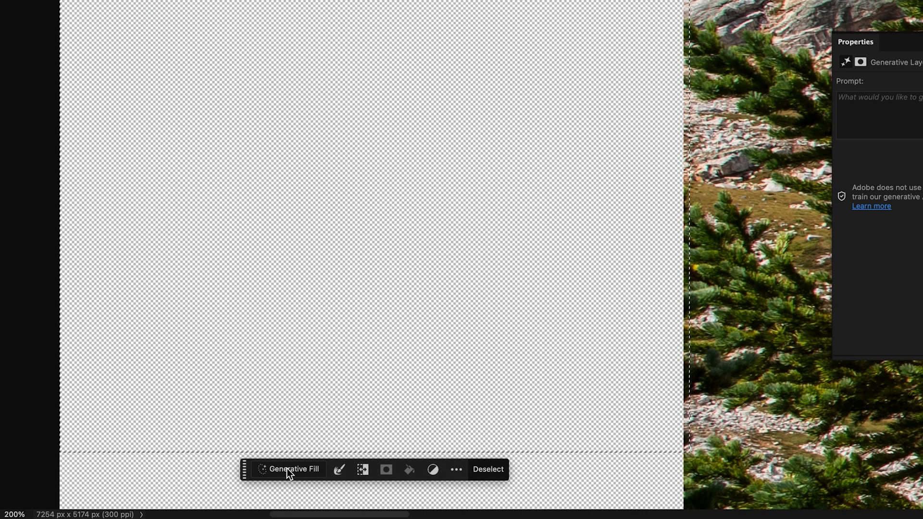
left_click(287, 469)
left_click(512, 474)
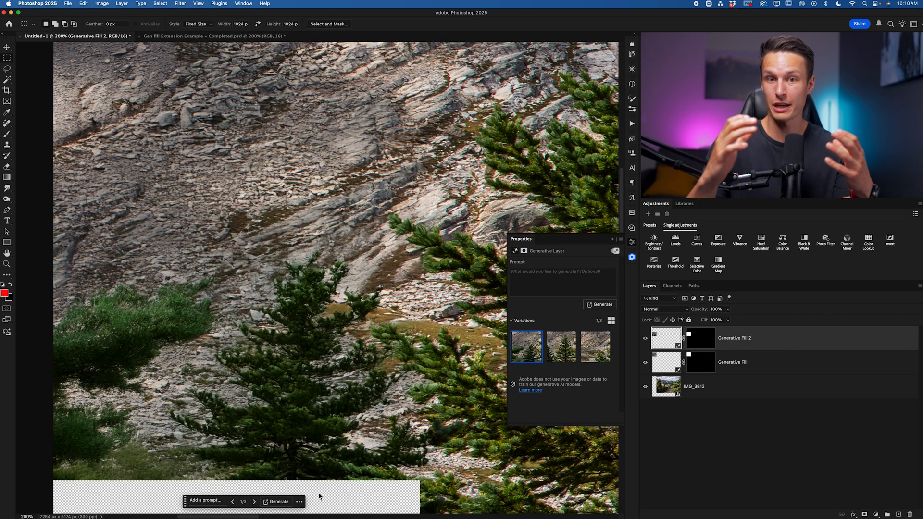
- Switch the marquee style back to Normal and try drawing a selection across the remaining transparent strip
scroll(319, 496, "down", 5)
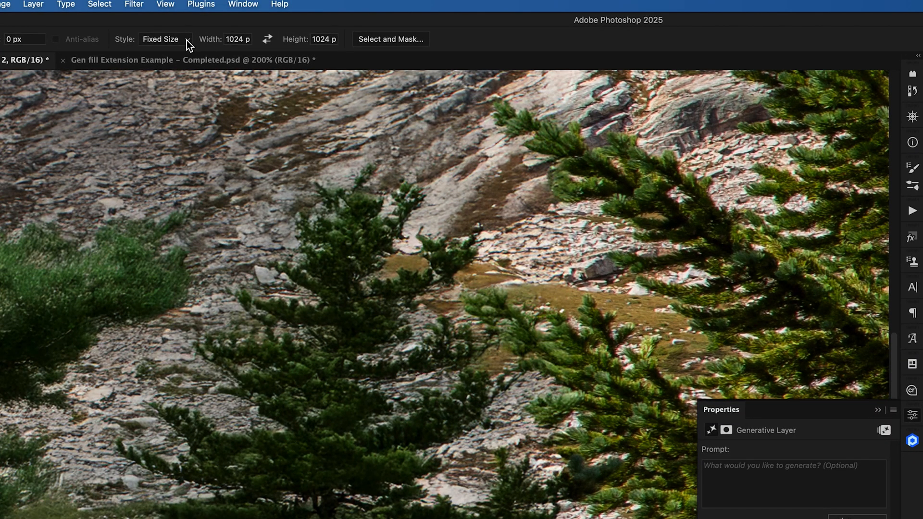
left_click(186, 41)
left_click(161, 40)
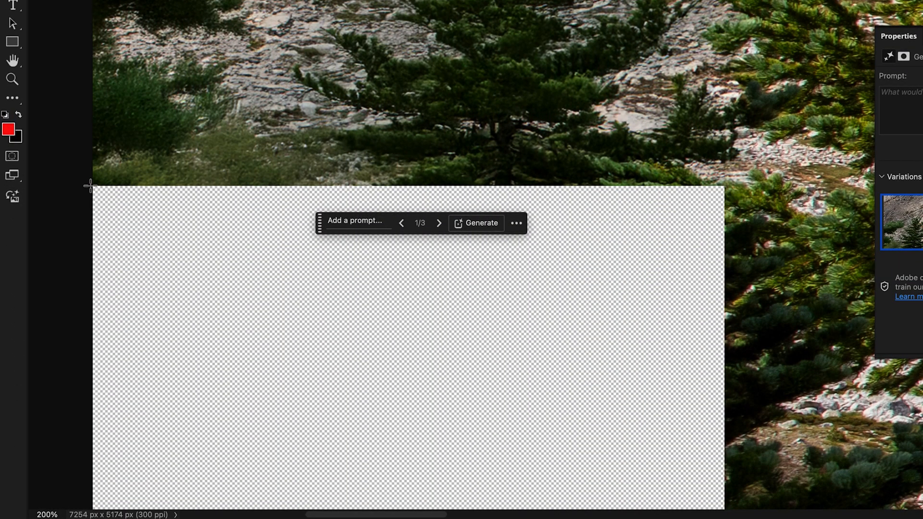
left_click_drag(93, 185, 731, 213)
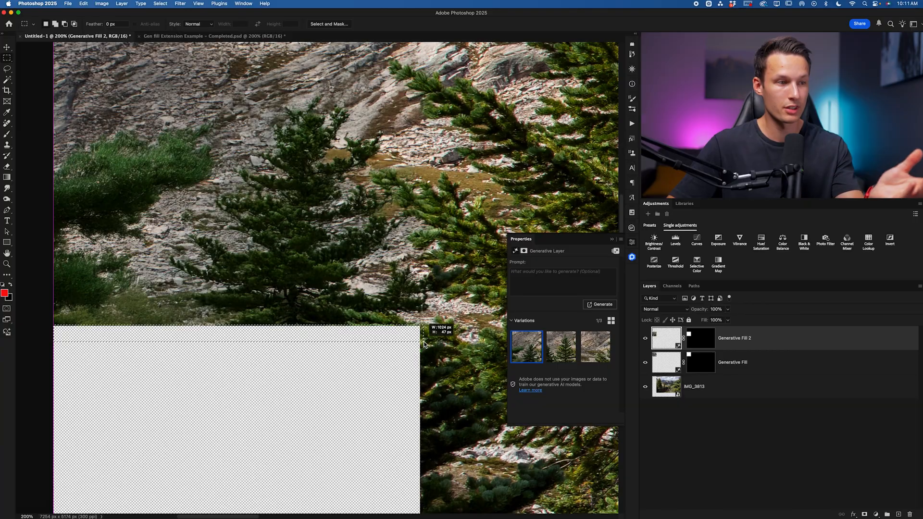
left_click_drag(424, 344, 424, 343)
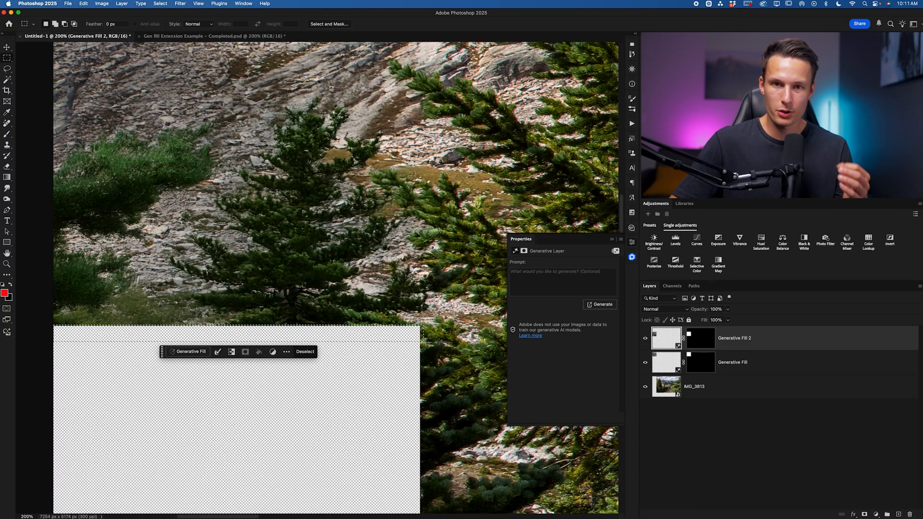
left_click(424, 342)
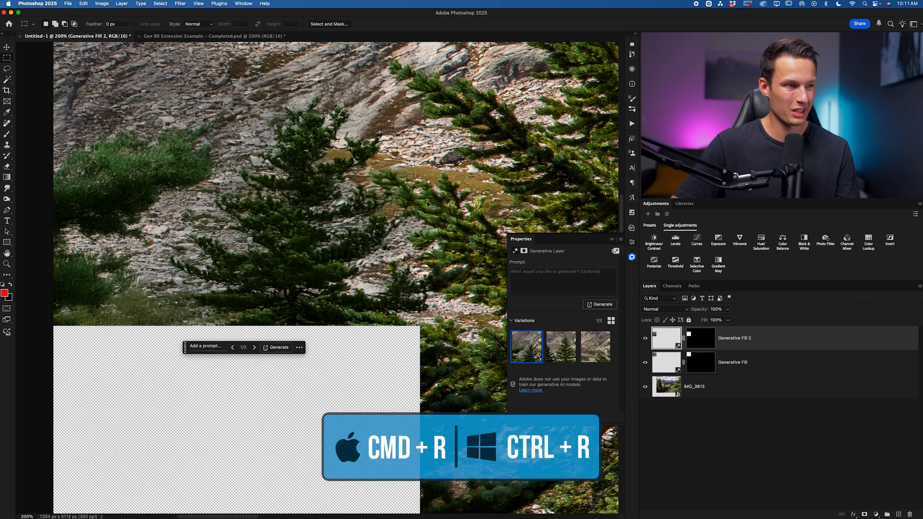
- Show the rulers and set their units to pixels
key("super+r")
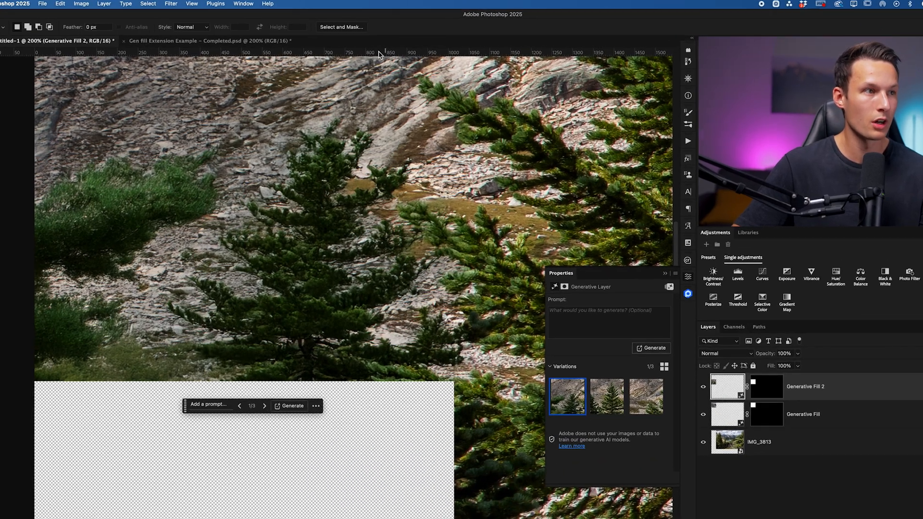
right_click(362, 47)
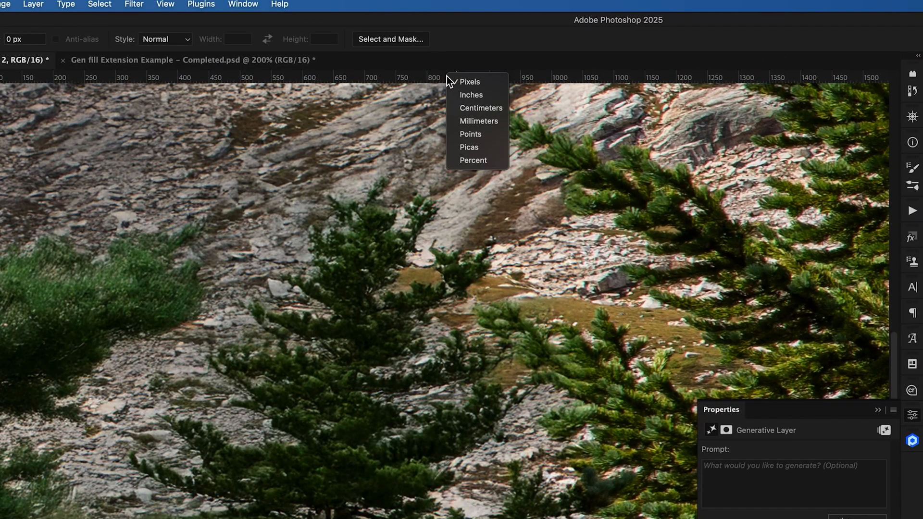
left_click(478, 85)
key("super+minus")
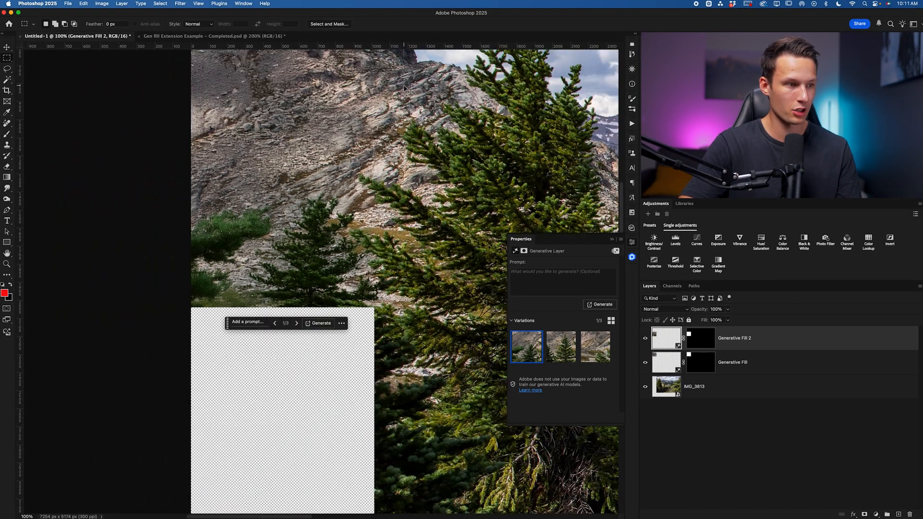
key("super+minus")
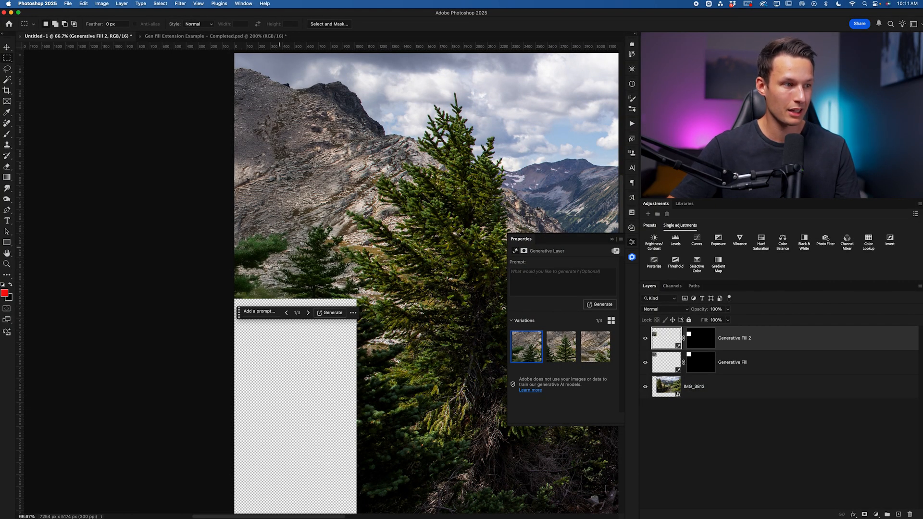
scroll(295, 395, "down", 10)
scroll(284, 323, "right", 10)
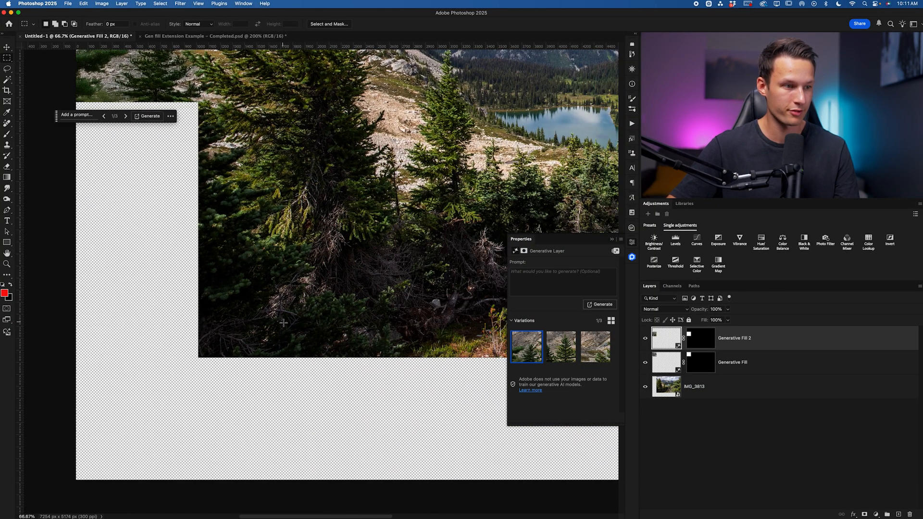
- Switch to the completed Gen Fill Extension Example document, fit it on screen, and expand the Gen Fills layer group to browse its layers
scroll(283, 322, "right", 3)
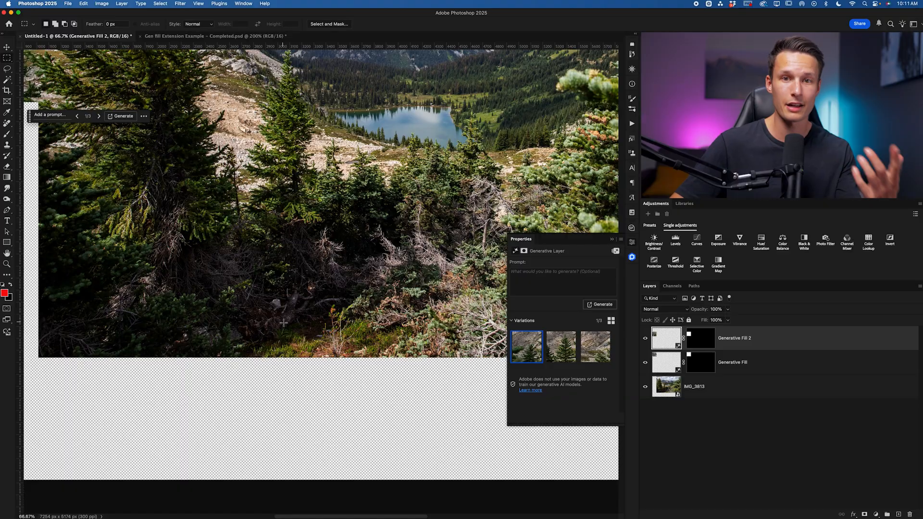
left_click(180, 37)
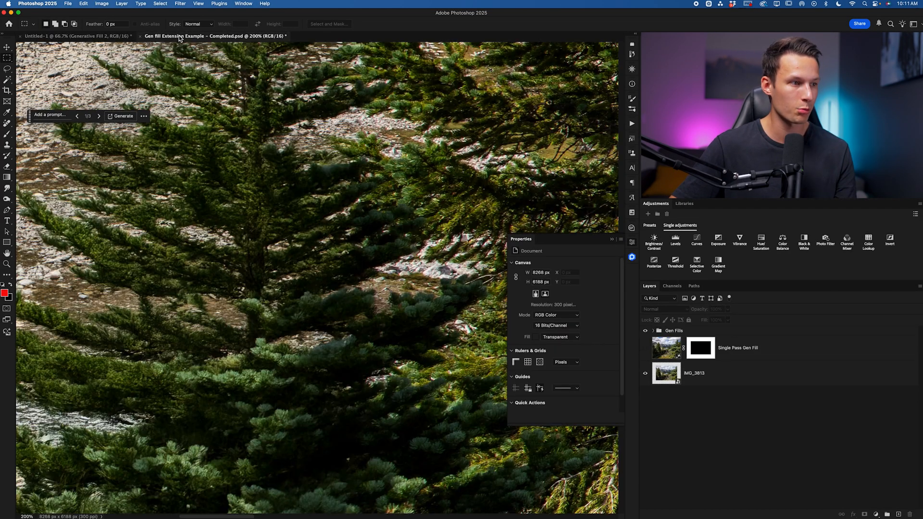
key("super+0")
left_click(654, 331)
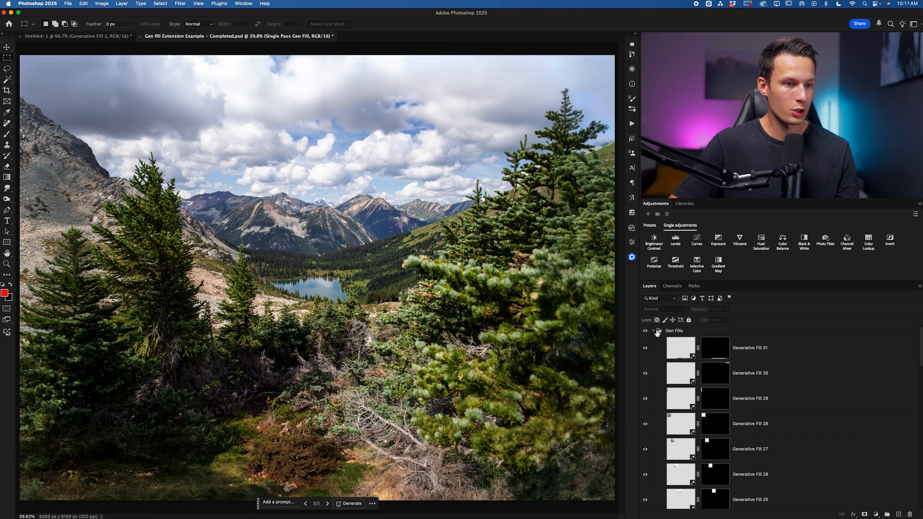
scroll(782, 373, "down", 10)
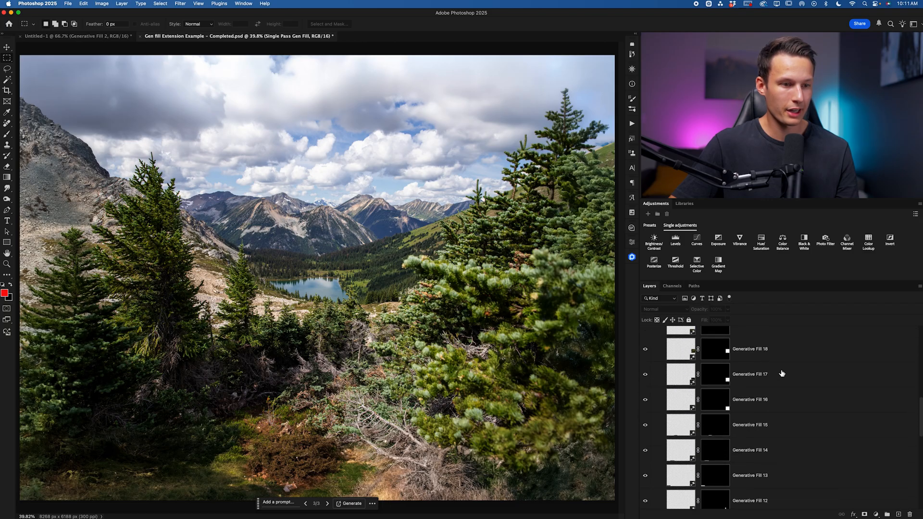
scroll(782, 374, "down", 5)
scroll(782, 374, "up", 4)
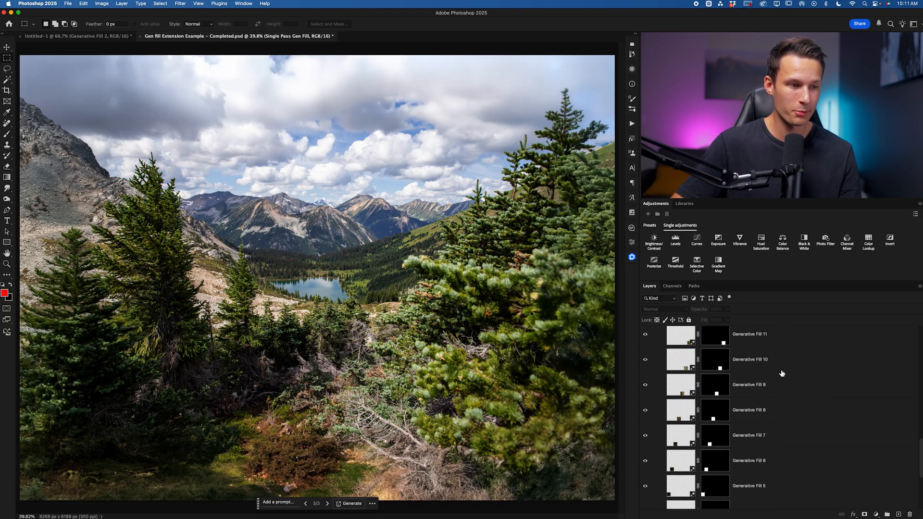
- Zoom in and pan across the completed image to inspect the detail of the generated fill sections
key("super+plus")
key("super+plus")
scroll(355, 307, "up", 5)
scroll(356, 307, "left", 7)
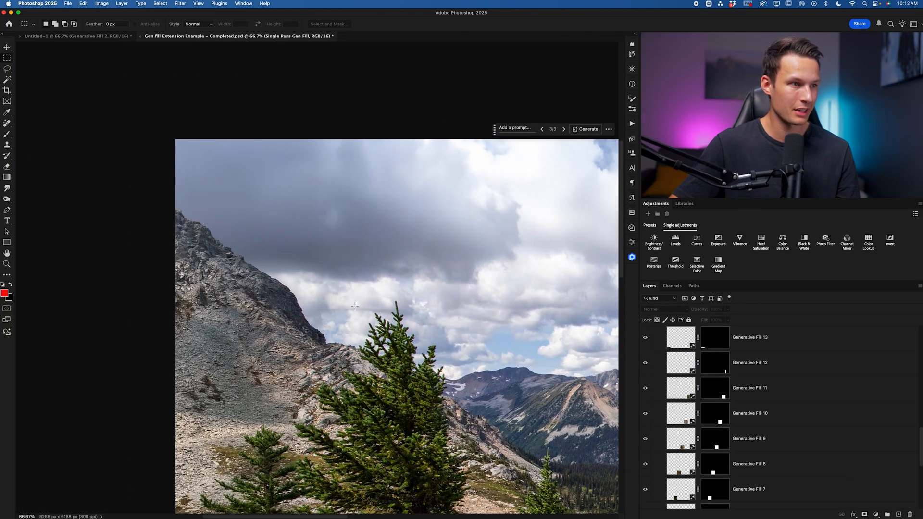
scroll(245, 250, "down", 6)
scroll(245, 252, "up", 2)
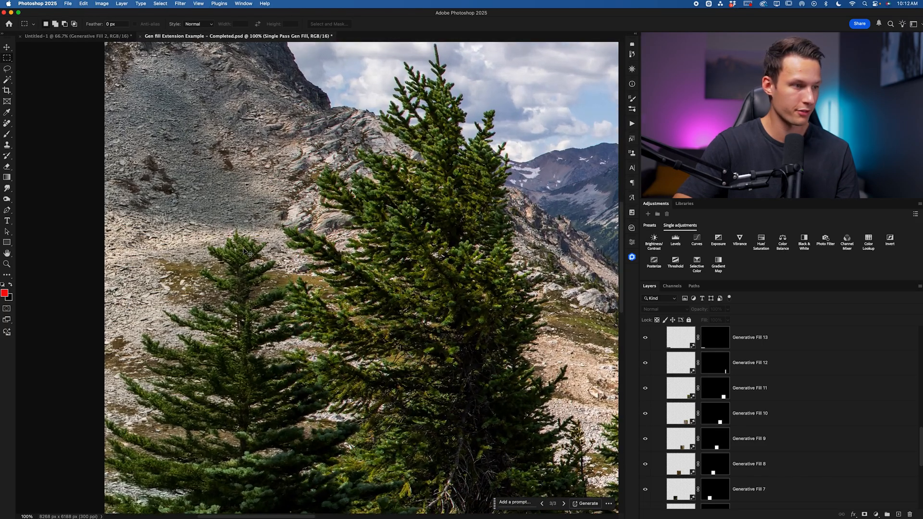
scroll(244, 249, "down", 6)
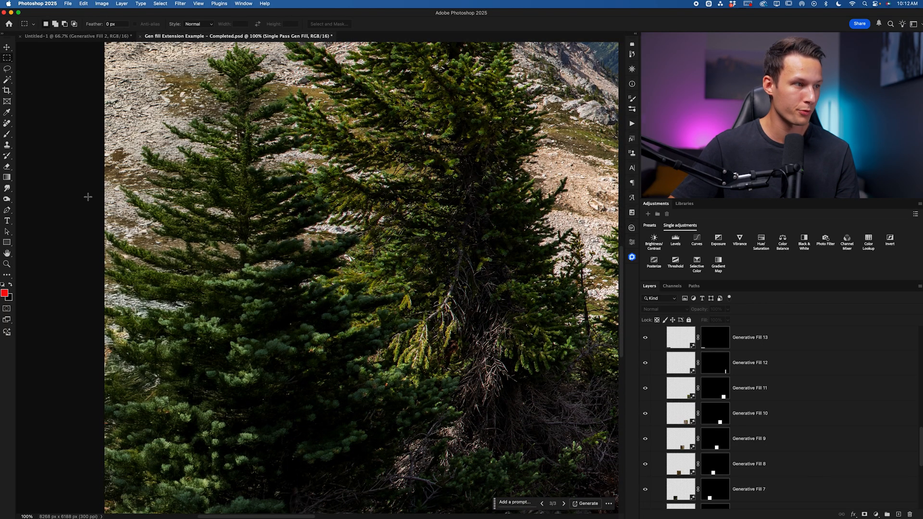
scroll(88, 197, "down", 10)
scroll(177, 233, "right", 4)
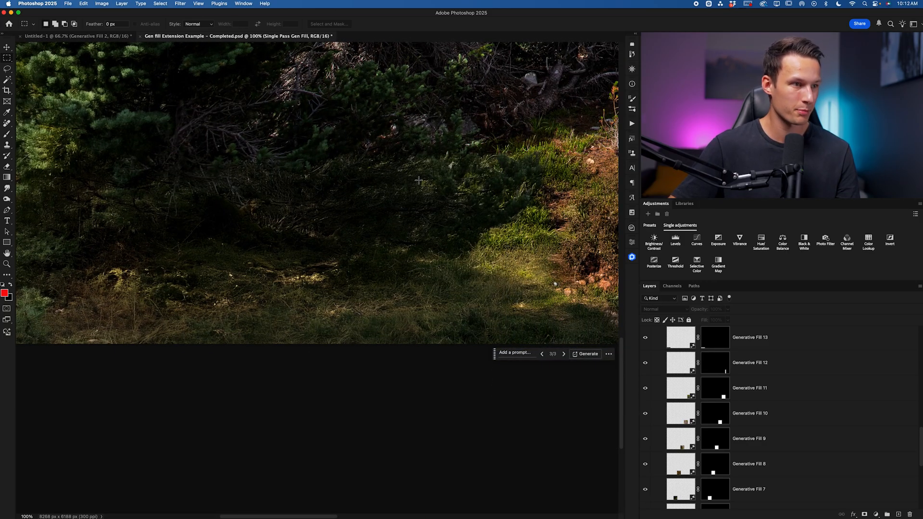
scroll(450, 286, "right", 10)
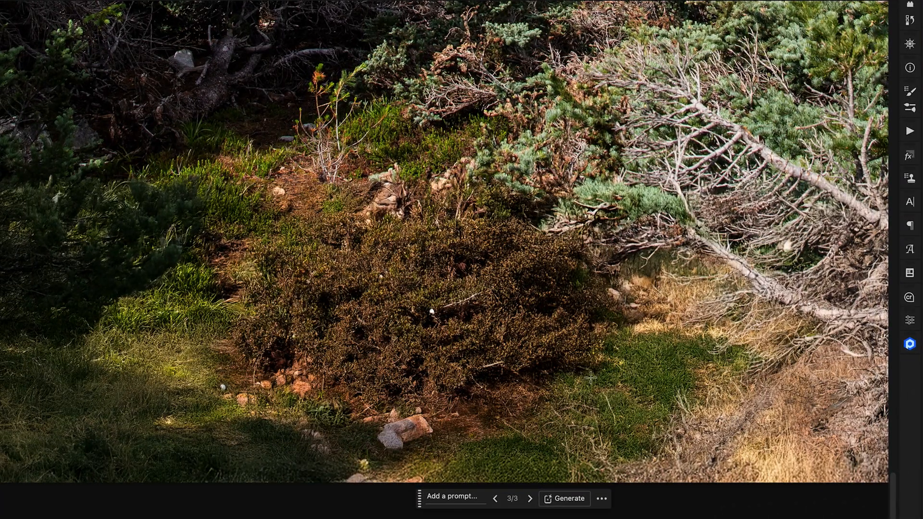
scroll(618, 386, "up", 5)
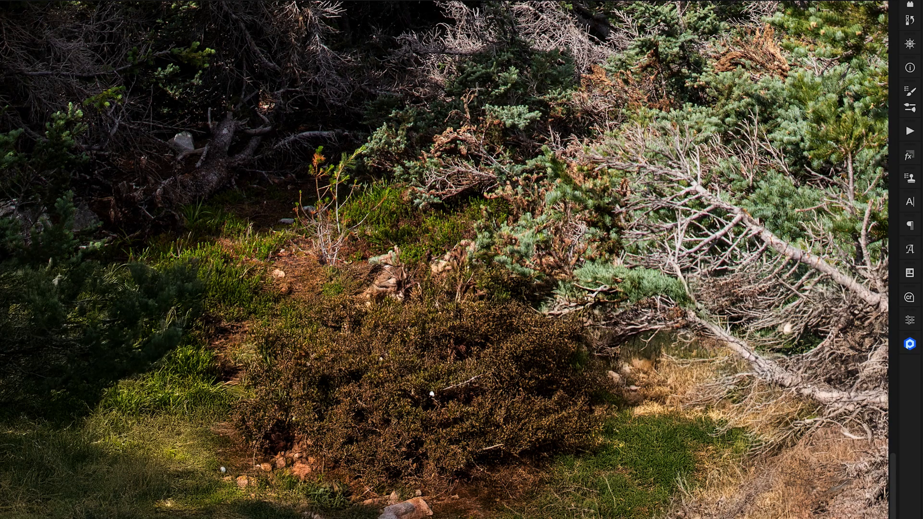
scroll(608, 461, "right", 3)
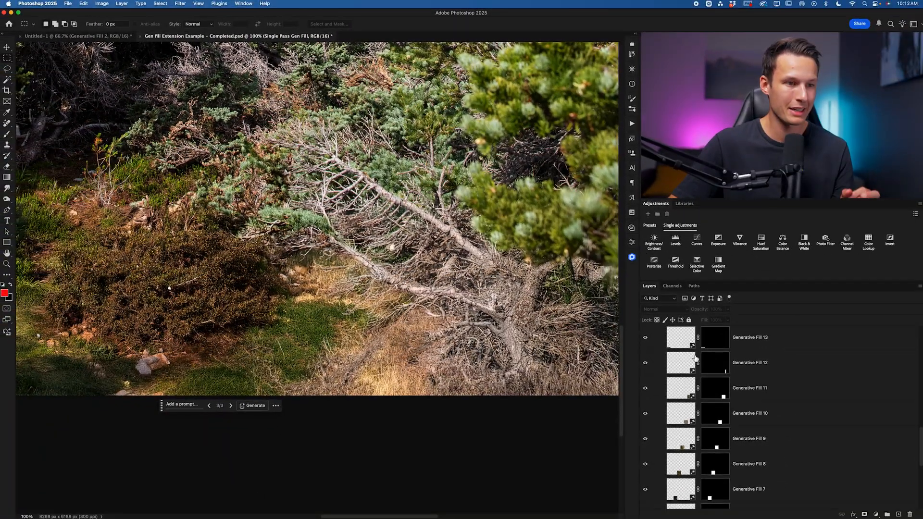
scroll(688, 353, "up", 10)
- Collapse the Gen Fills group and toggle visibility of the group and the Single Pass Gen Fill layer to compare both fills
left_click(653, 331)
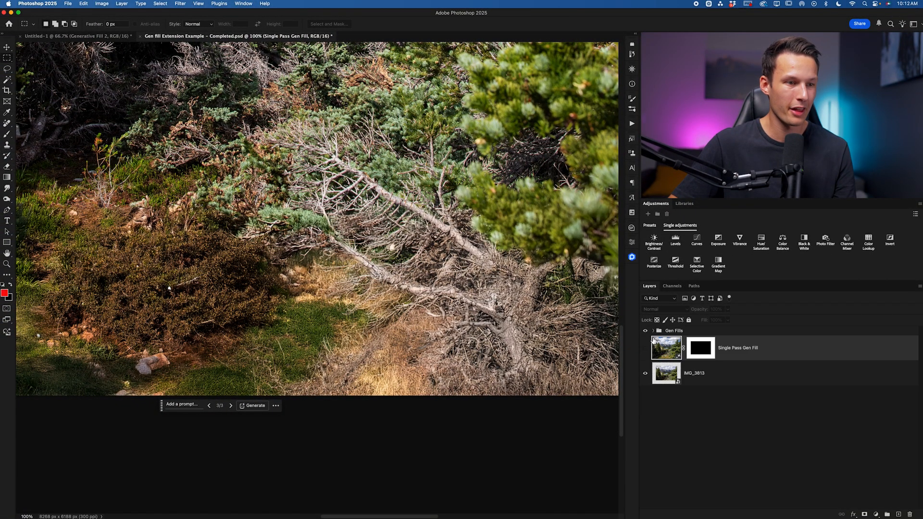
left_click(647, 348)
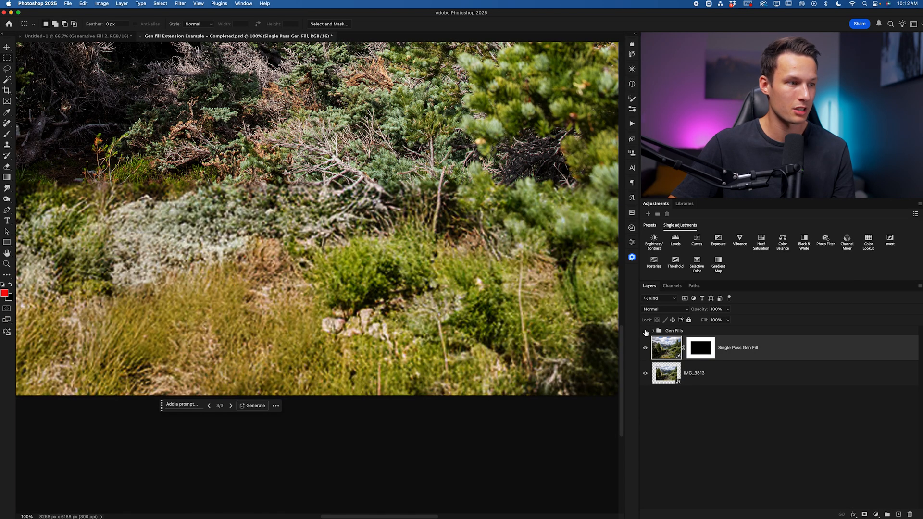
scroll(221, 225, "right", 5)
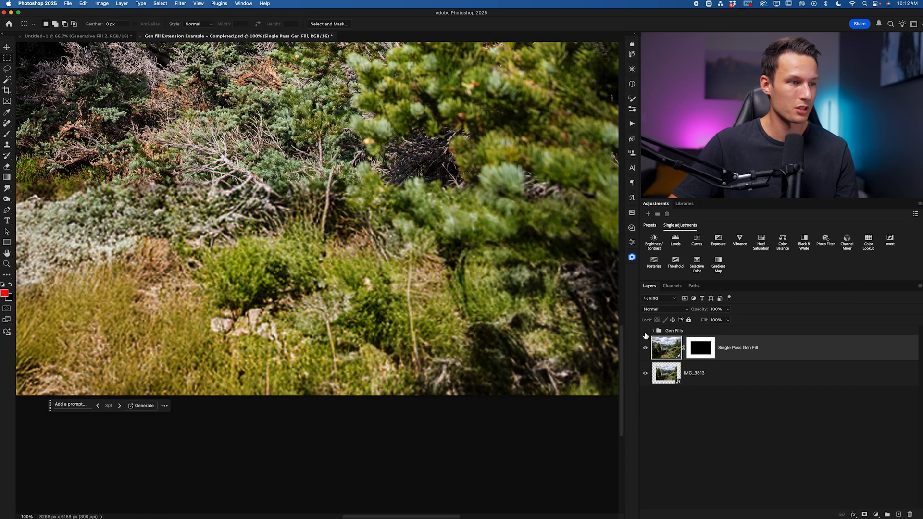
left_click(645, 347)
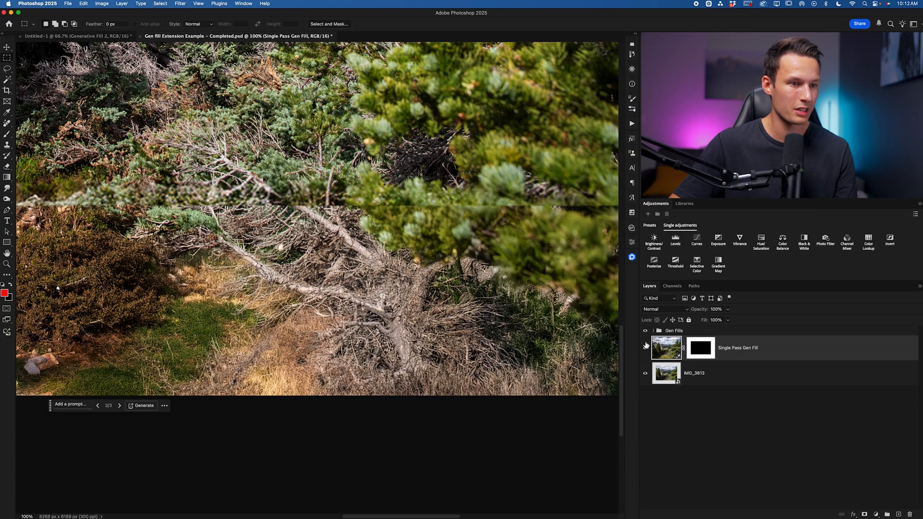
- Pan across the image to examine the single-pass fill result, then fit the whole image on screen
scroll(384, 269, "right", 15)
scroll(287, 277, "up", 15)
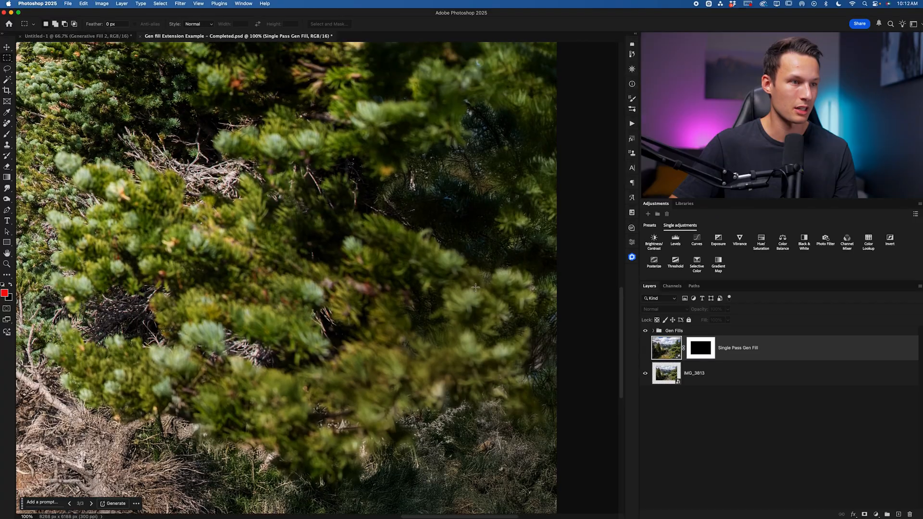
scroll(436, 269, "up", 15)
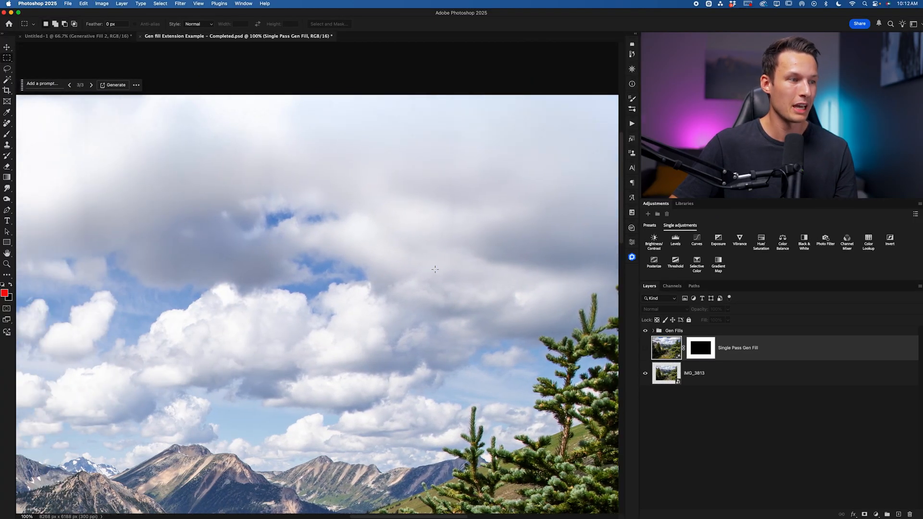
scroll(435, 270, "left", 15)
scroll(435, 270, "left", 15)
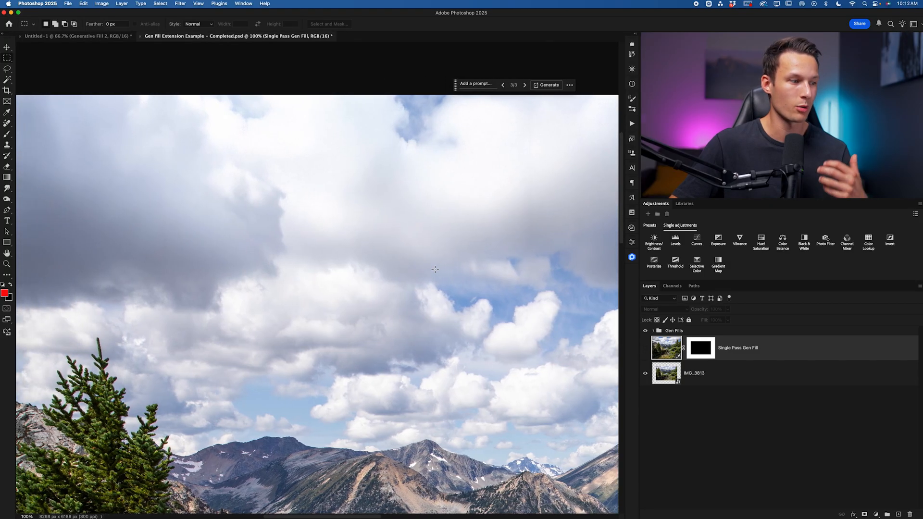
scroll(432, 269, "left", 5)
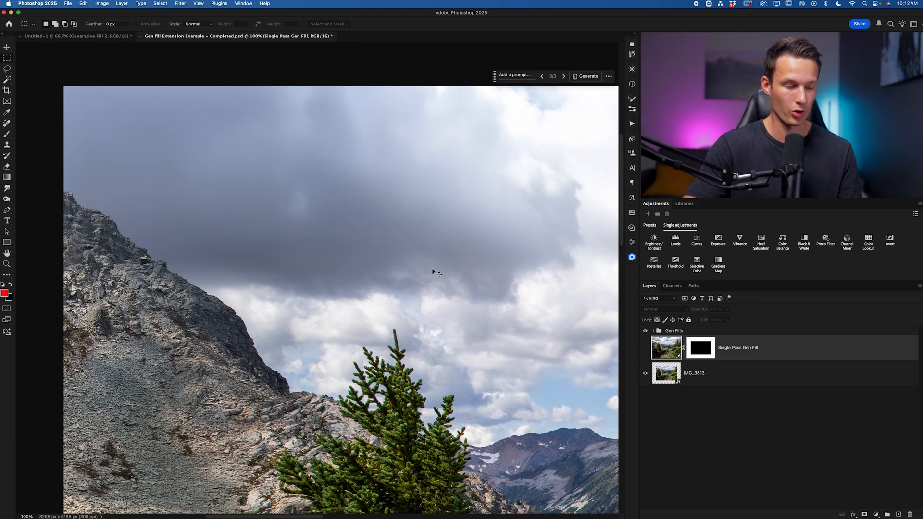
key("super+0")
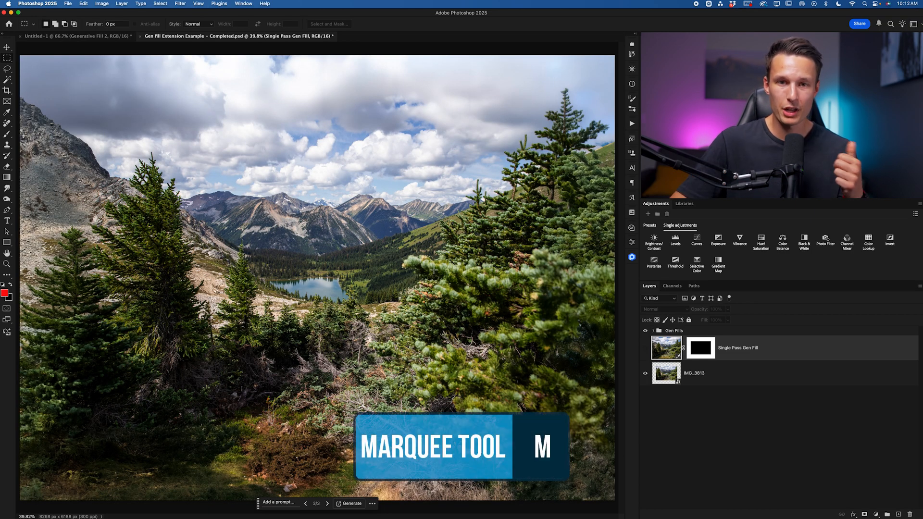